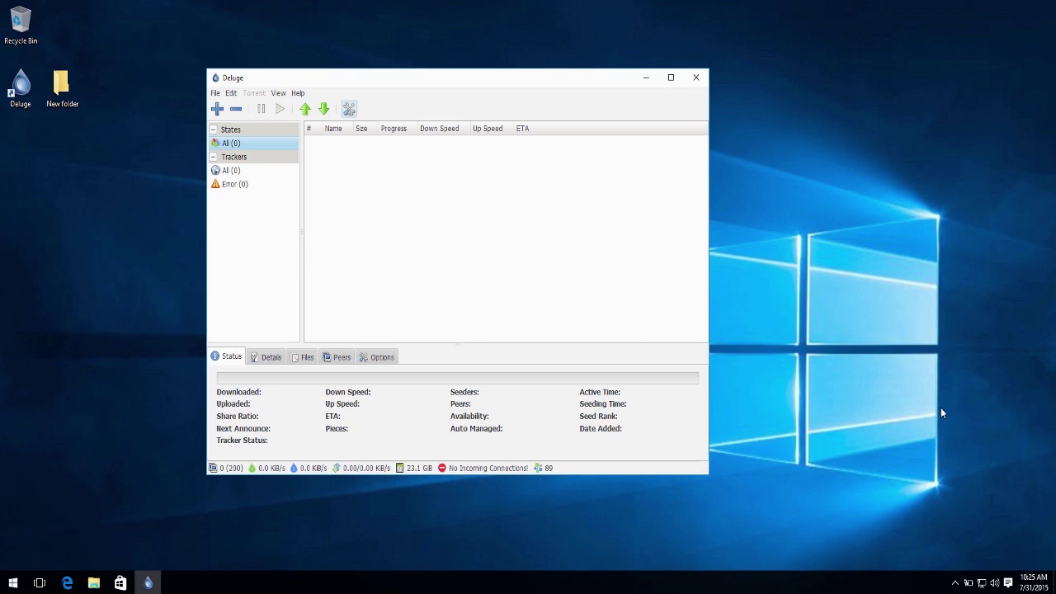
# Step: Open the Network preferences and turn off random ports for both incoming and outgoing connections
pyautogui.click(232, 94)
pyautogui.click(244, 107)
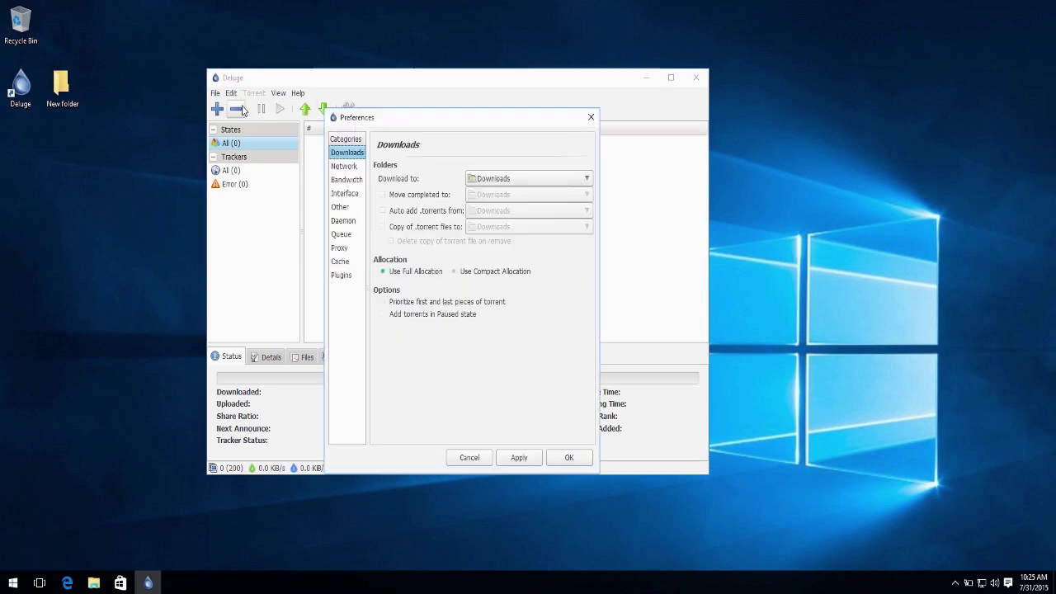
pyautogui.click(343, 169)
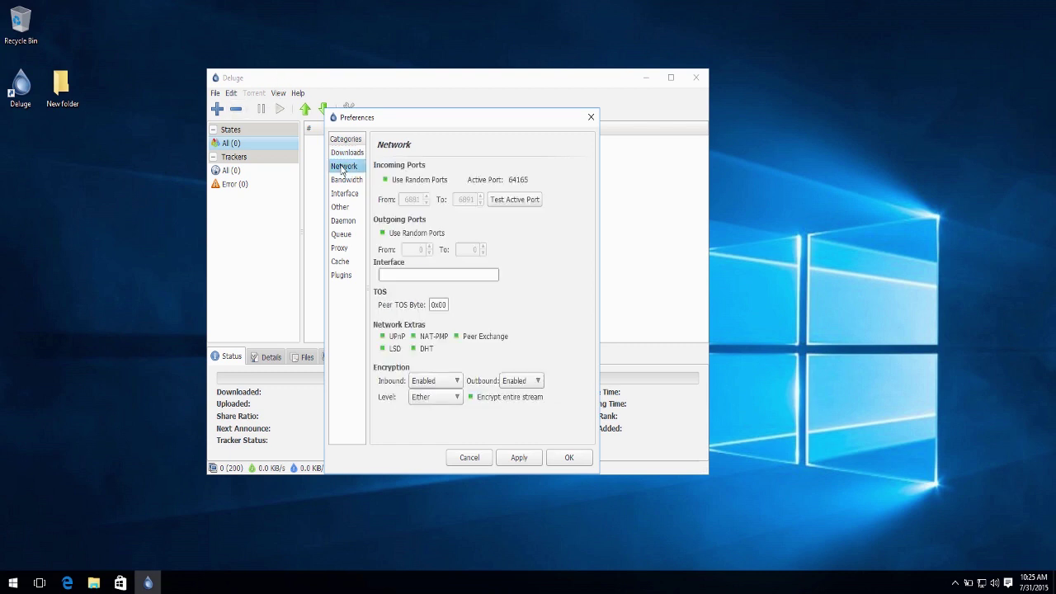
pyautogui.moveTo(443, 128); pyautogui.dragTo(507, 125)
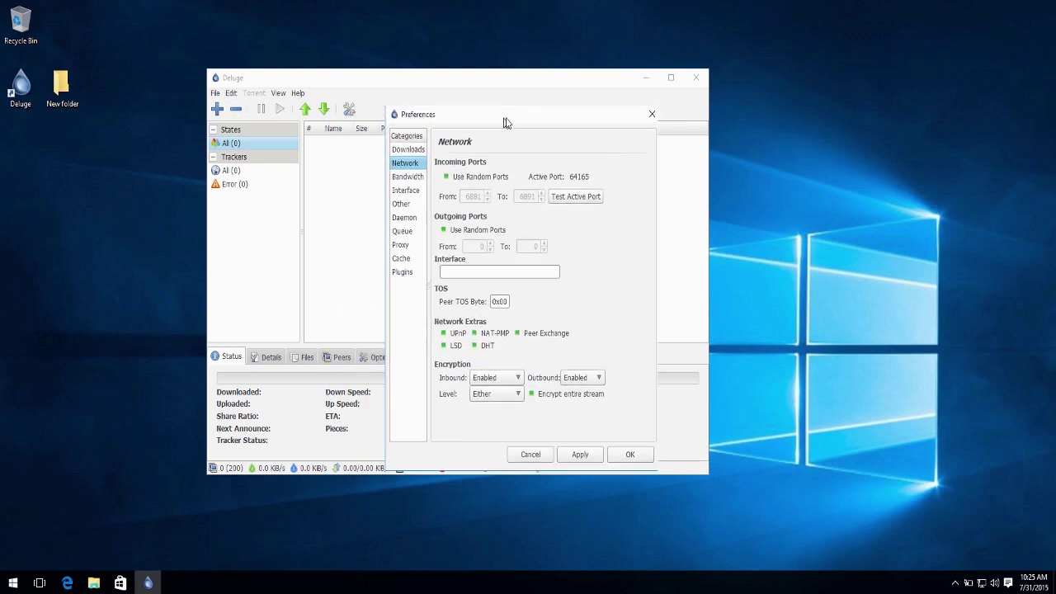
pyautogui.click(449, 178)
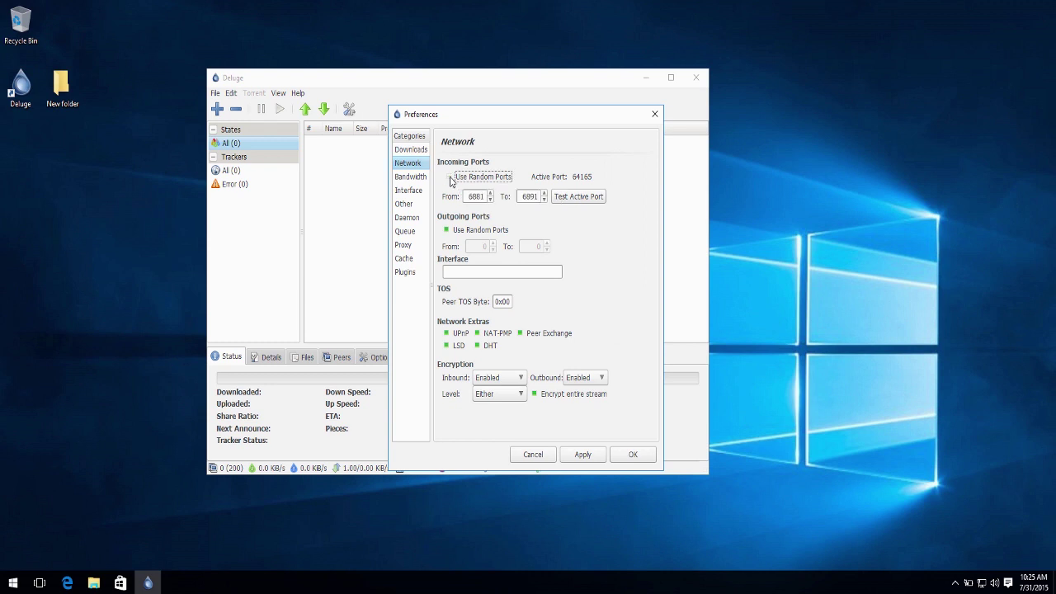
pyautogui.click(450, 231)
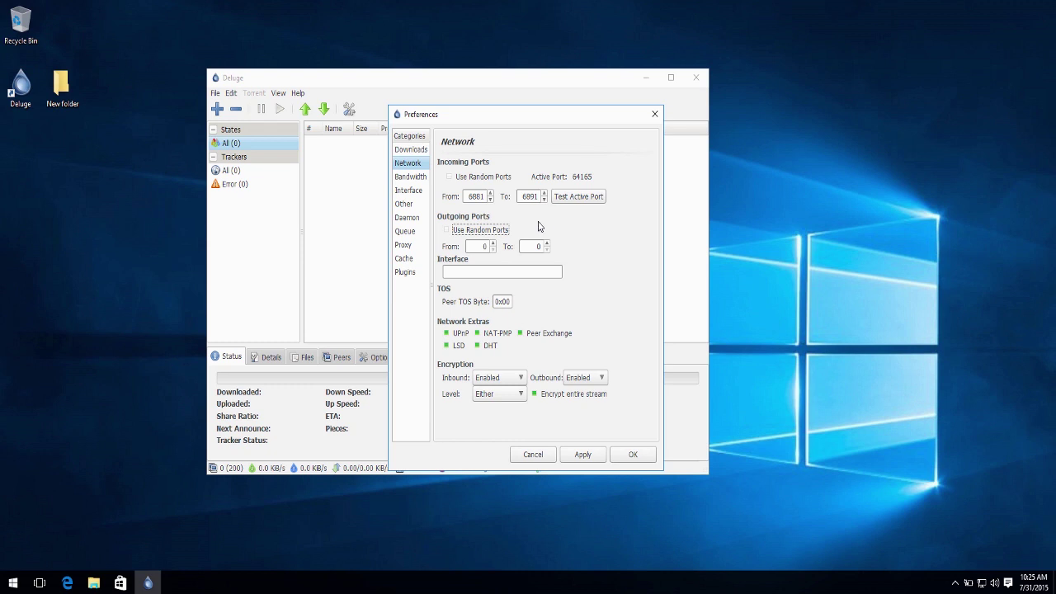
# Step: Set the incoming port range to run from 63333 to 63333
pyautogui.click(474, 198)
pyautogui.moveTo(470, 200); pyautogui.dragTo(492, 200)
pyautogui.doubleClick(529, 197)
pyautogui.click(484, 198)
pyautogui.press('BackSpace')
pyautogui.press('BackSpace')
pyautogui.press('BackSpace')
pyautogui.press('BackSpace')
pyautogui.write('6333363333')
# Step: Set the outgoing port range from 63333 to 63333 and test the active port
pyautogui.click(480, 247)
pyautogui.press('BackSpace')
pyautogui.write('63333')
pyautogui.press('Tab')
pyautogui.write('7')
pyautogui.press('BackSpace')
pyautogui.write('63333')
pyautogui.click(575, 198)
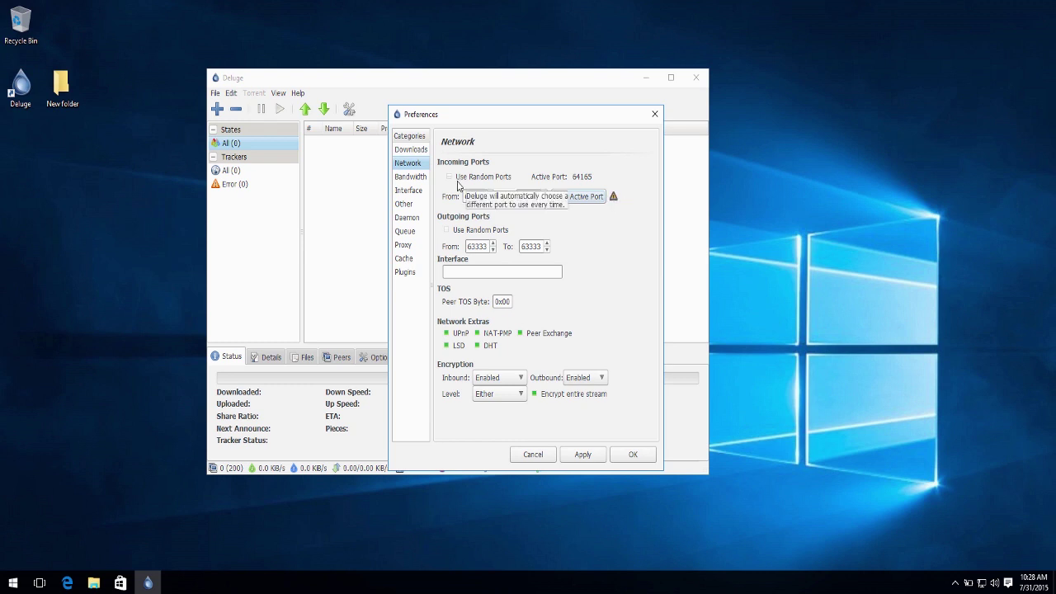
# Step: Show the Bandwidth preferences, then switch to Edge and load the Azureus upload settings calculator from infinite-source.de/az/az-calc.html in a maximized window
pyautogui.click(416, 178)
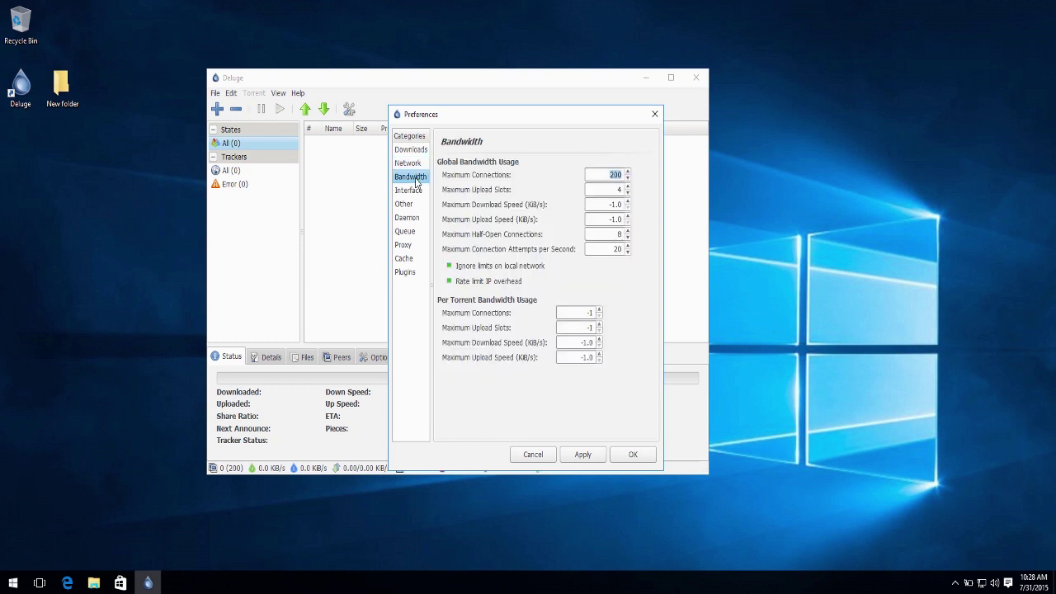
pyautogui.click(66, 582)
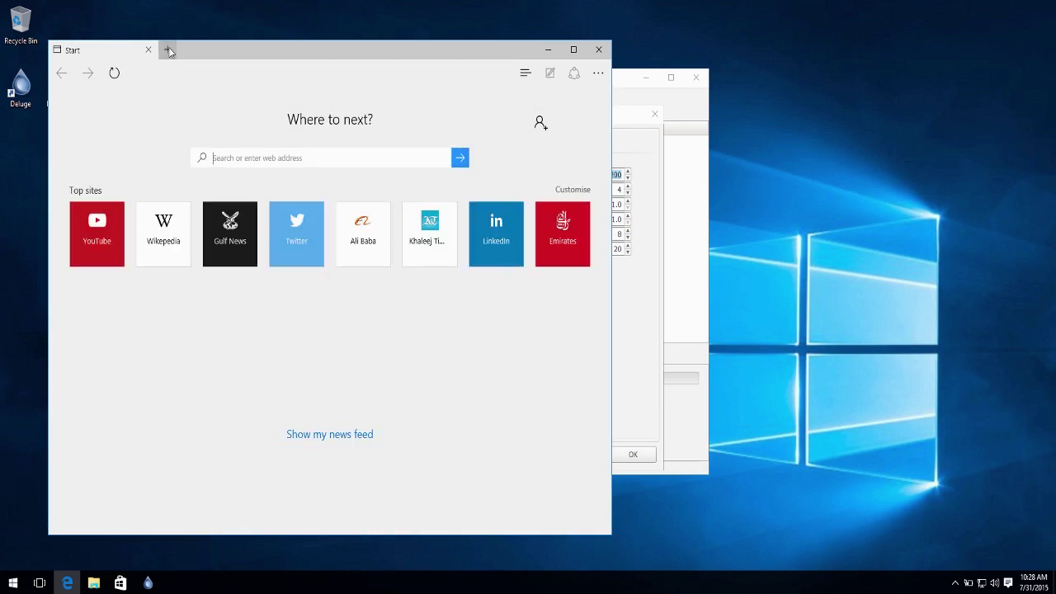
pyautogui.click(169, 51)
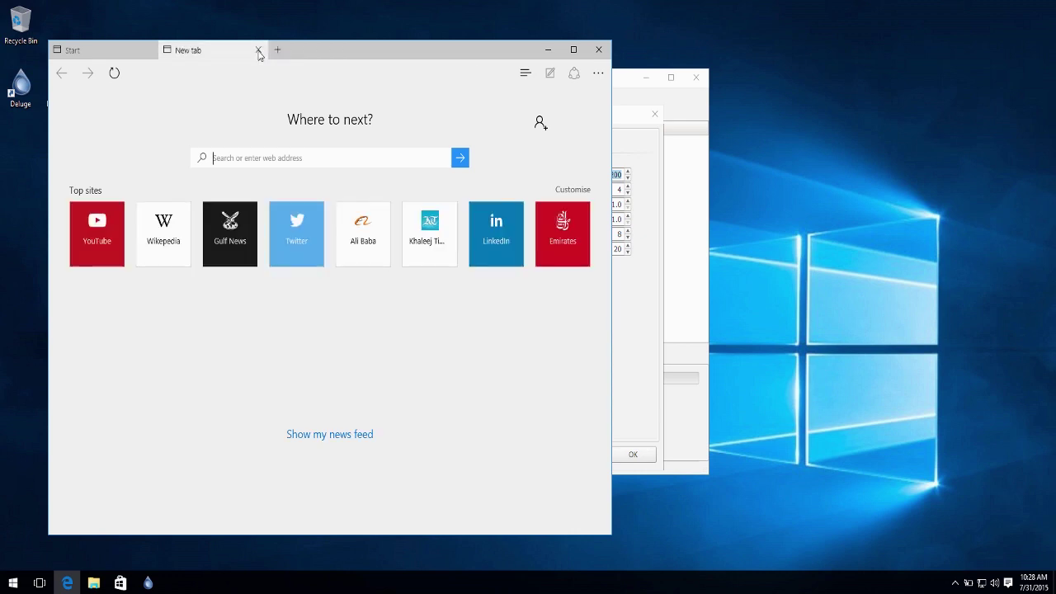
pyautogui.click(147, 58)
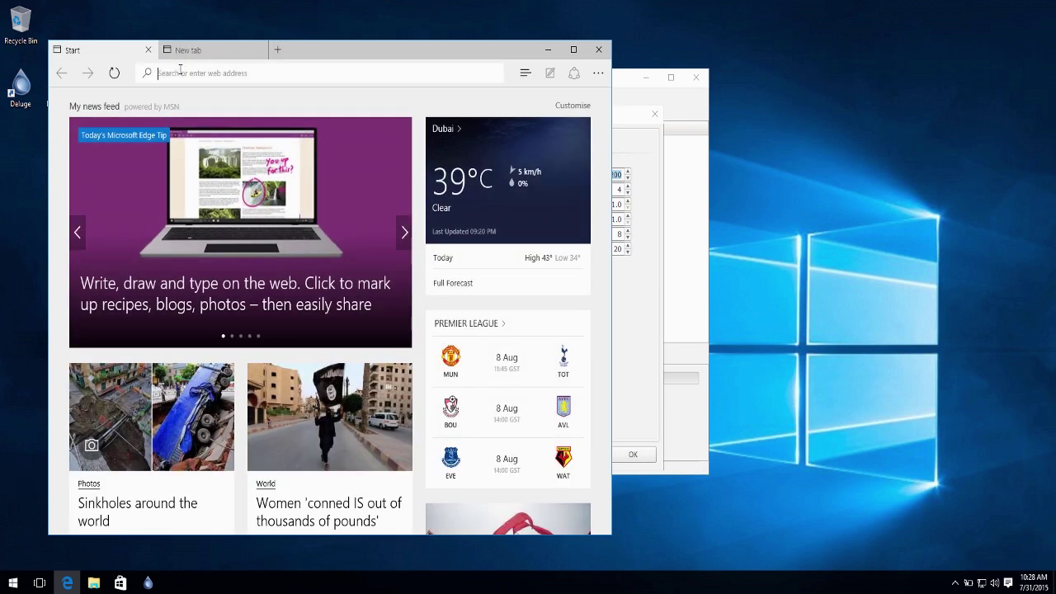
pyautogui.write('azure')
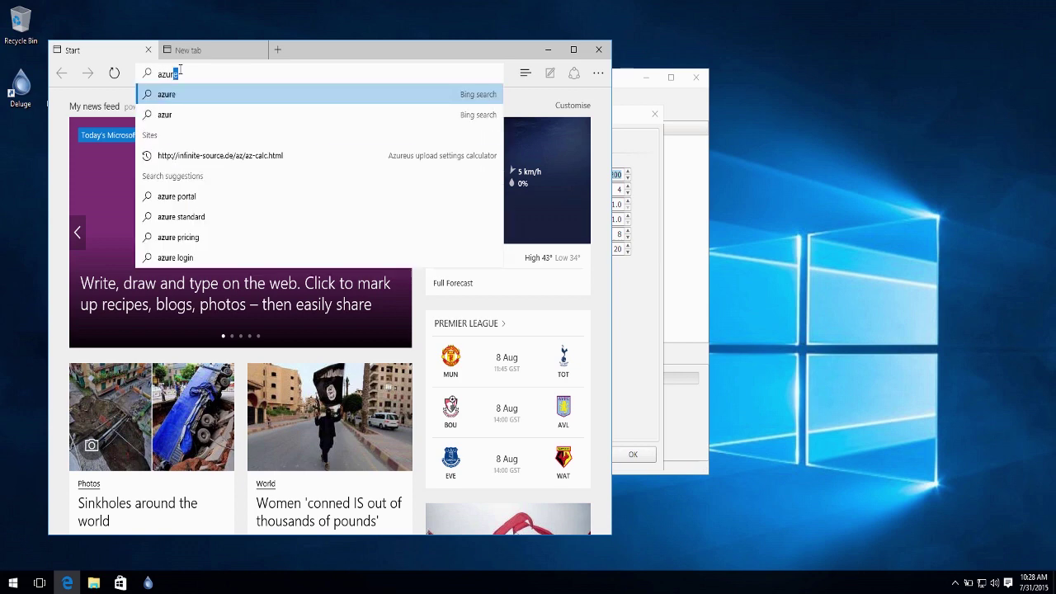
pyautogui.click(209, 156)
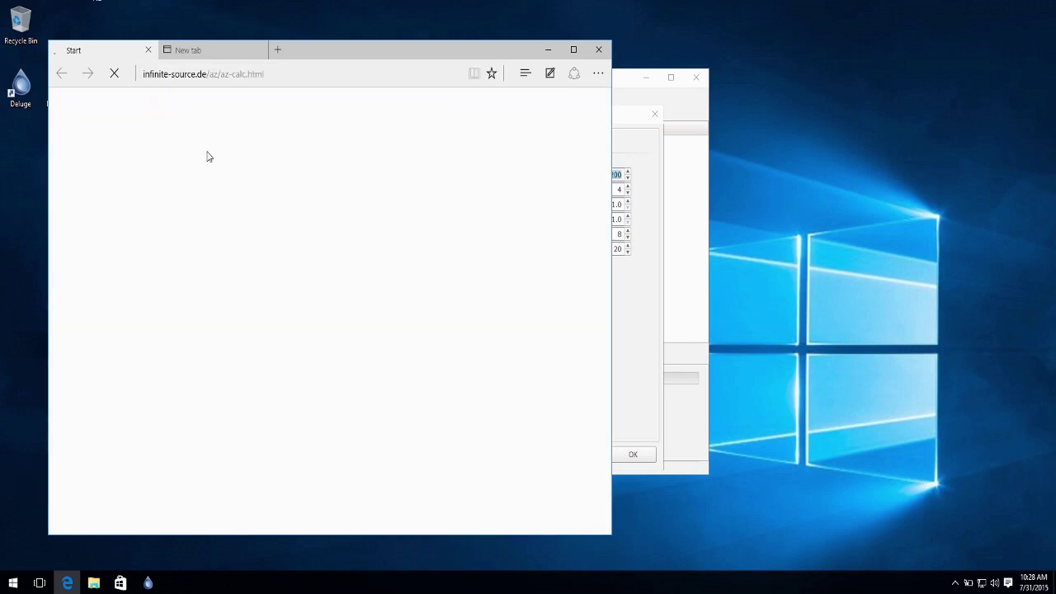
pyautogui.click(571, 50)
# Step: Load speedtest.net in the second browser tab
pyautogui.click(157, 14)
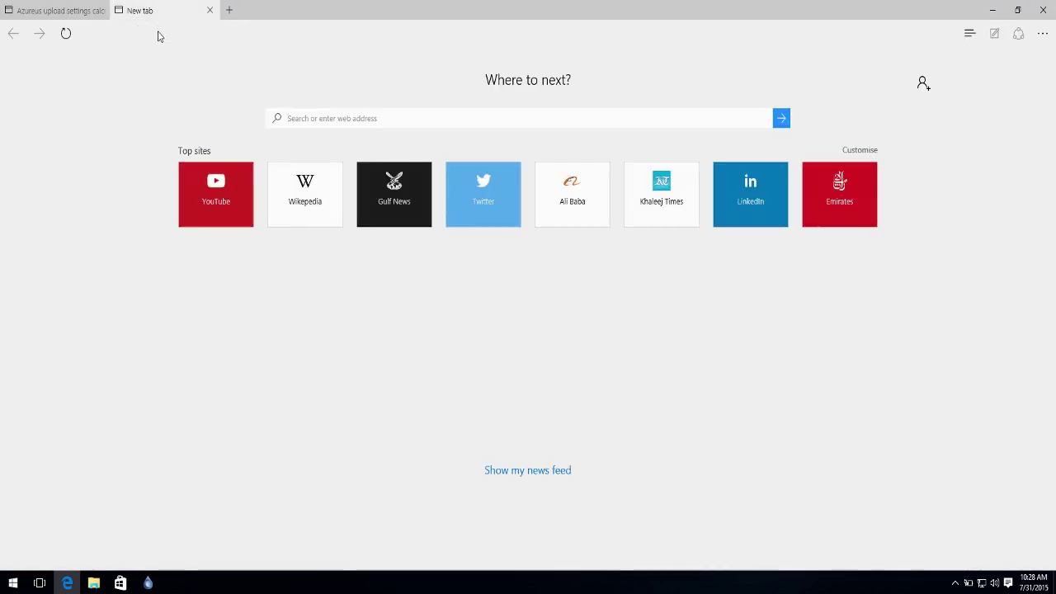
pyautogui.click(159, 36)
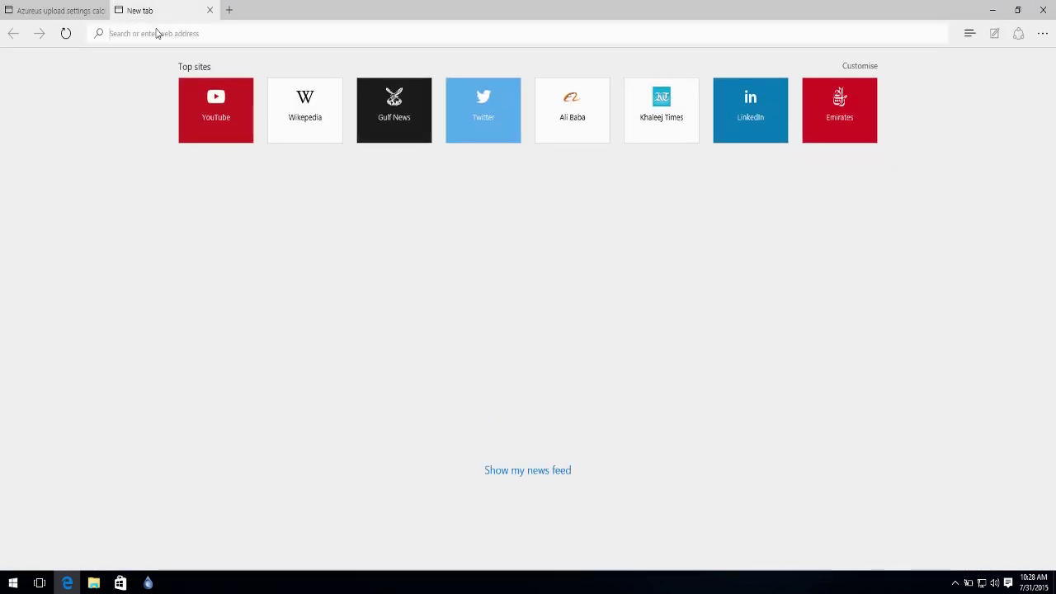
pyautogui.write('speedtest')
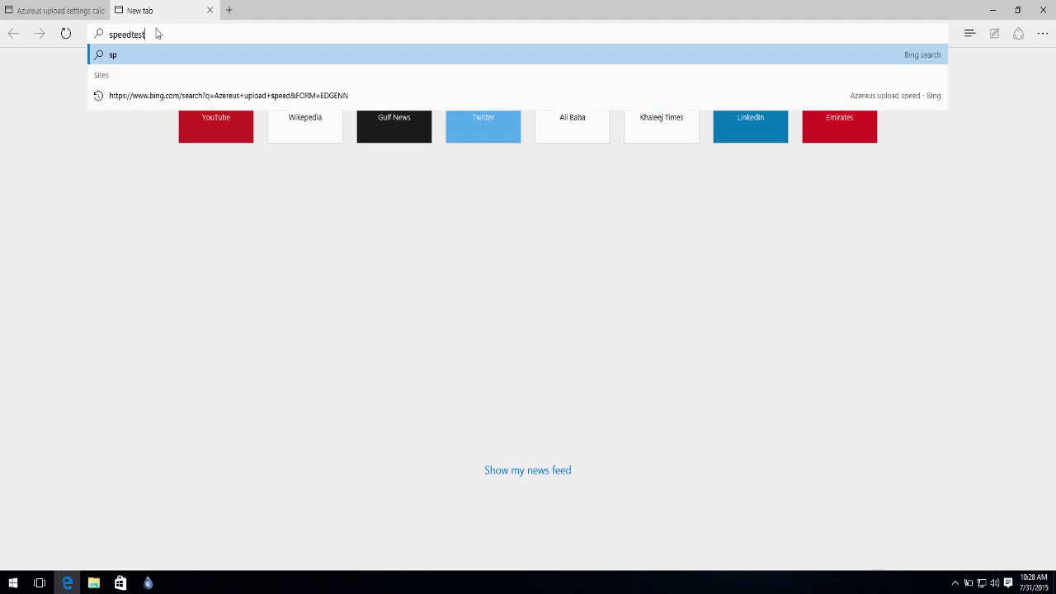
pyautogui.write('.net')
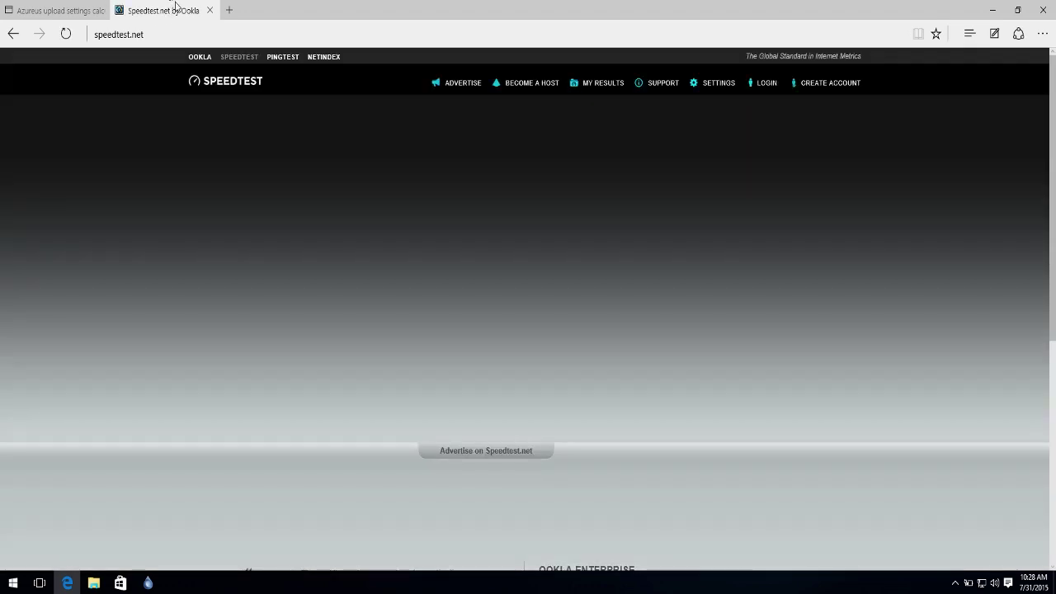
# Step: Change Speedtest's speed measurement setting to kilobytes and save the settings
pyautogui.click(718, 87)
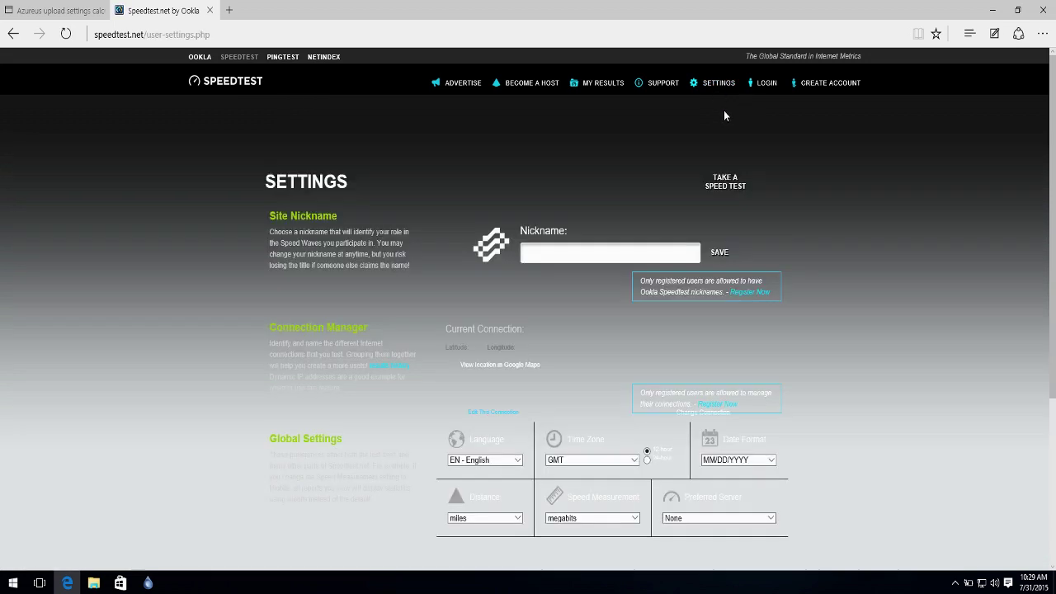
pyautogui.scroll(-1, 646, 272)
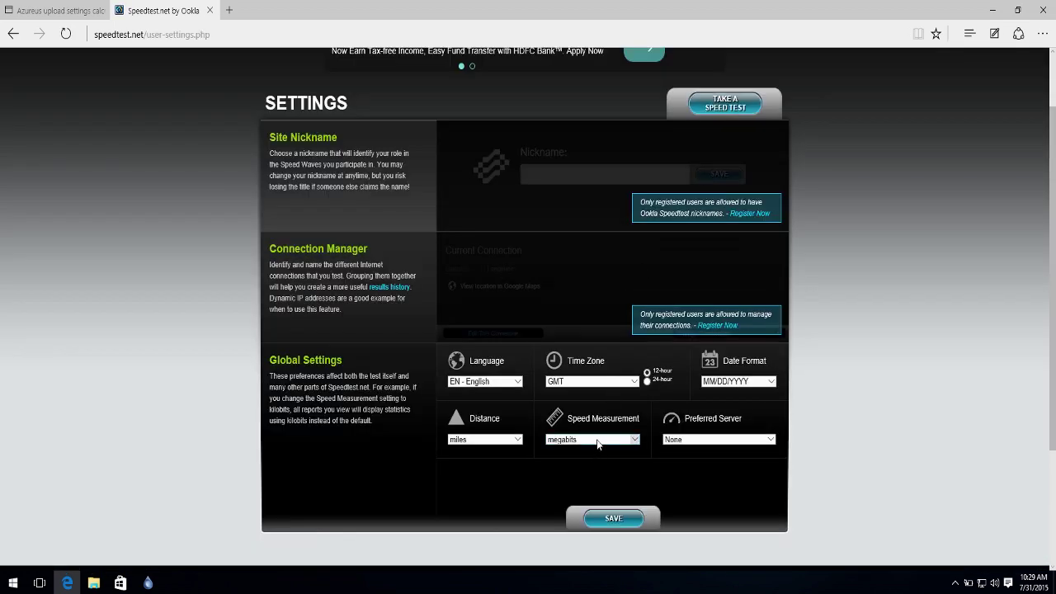
pyautogui.click(592, 439)
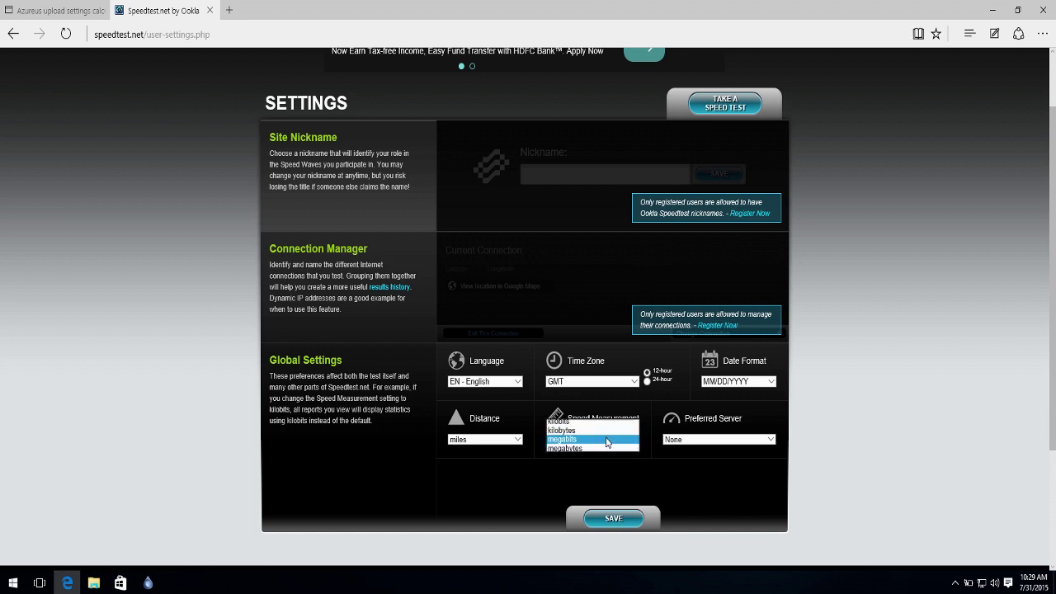
pyautogui.click(591, 430)
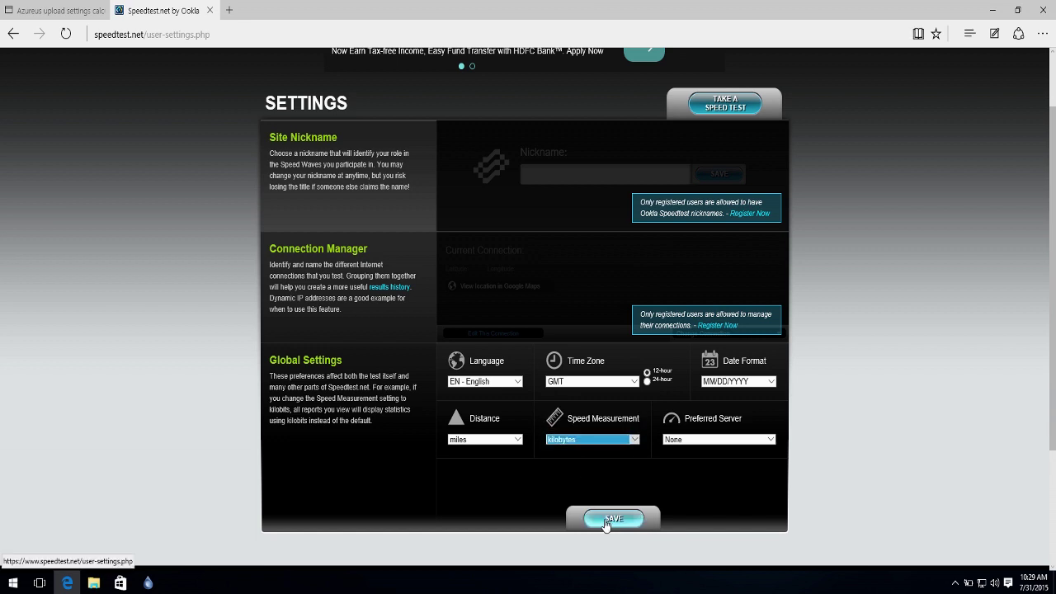
pyautogui.click(609, 520)
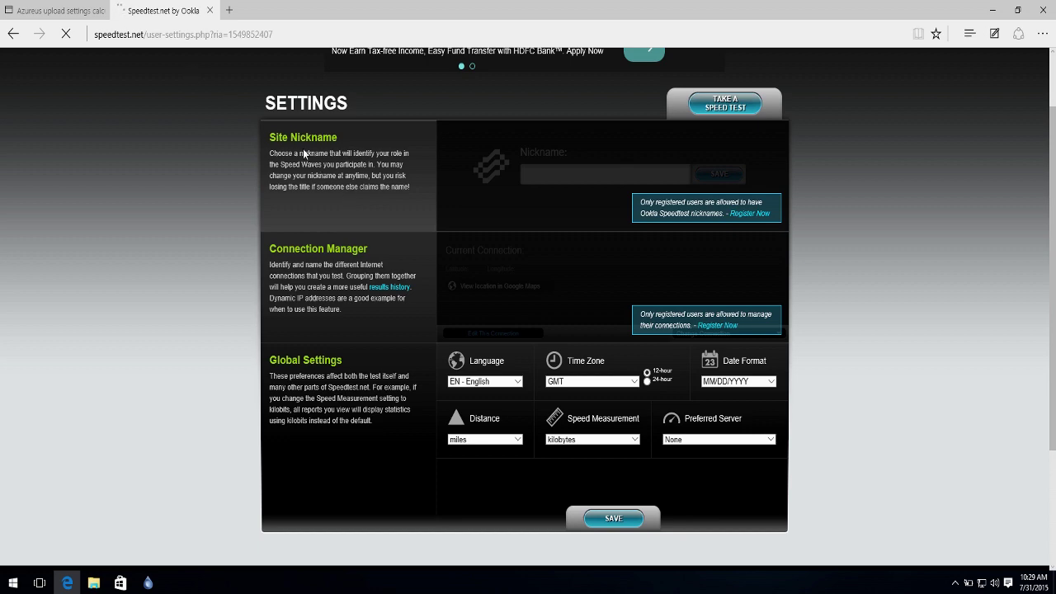
# Step: Run the speed test, check which upload speed data the calculator requires, and read the measured upload speed
pyautogui.scroll(-3, 1054, 378)
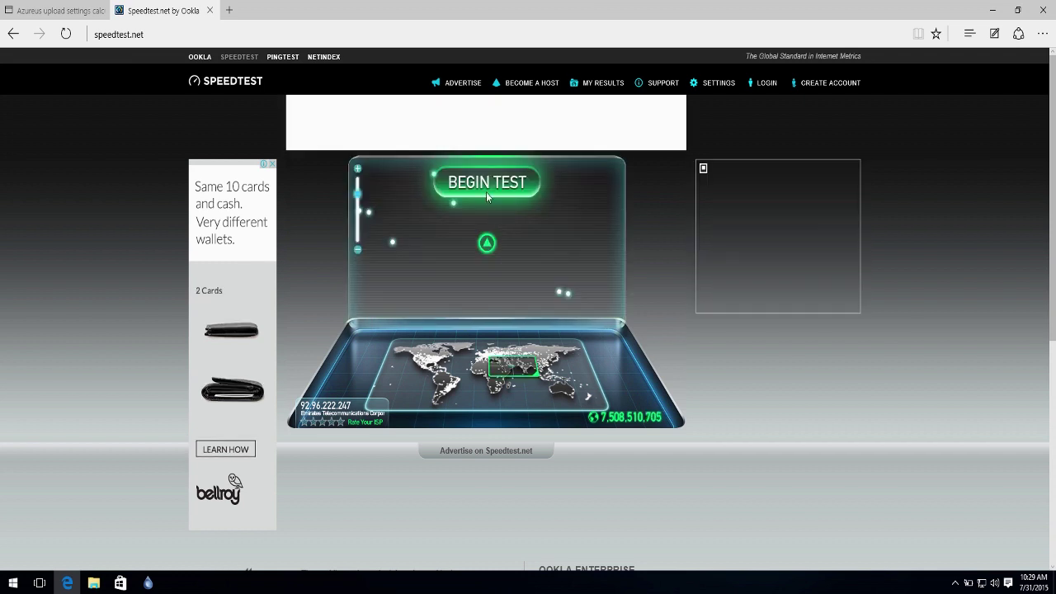
pyautogui.click(486, 193)
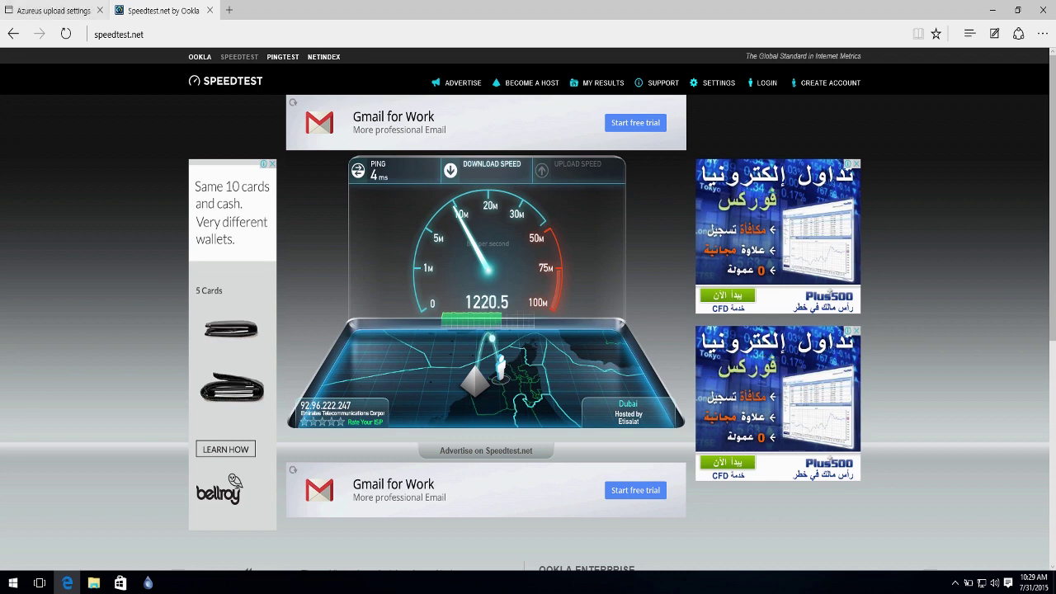
pyautogui.click(69, 11)
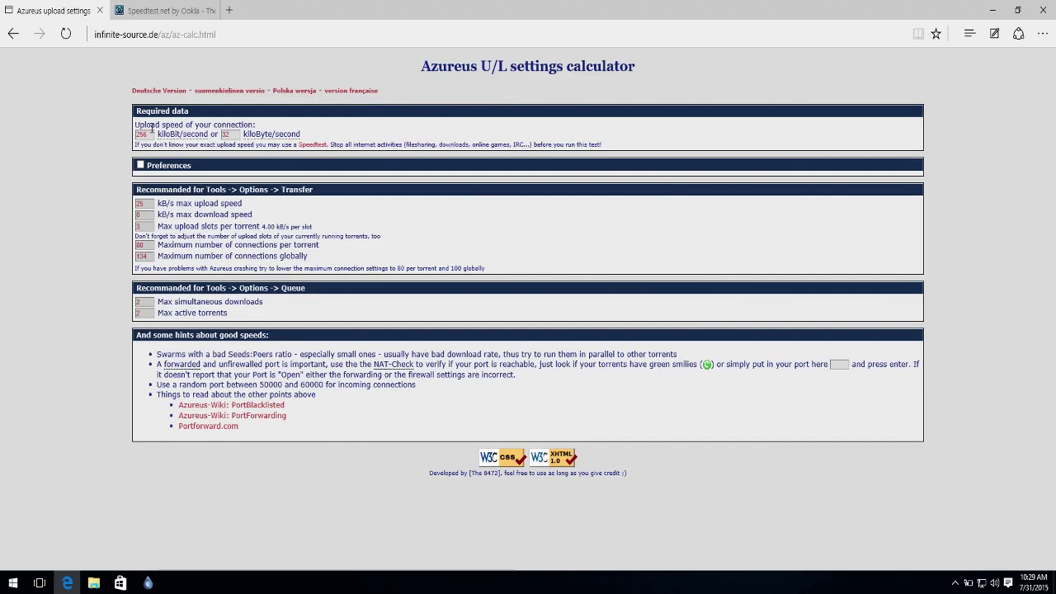
pyautogui.moveTo(136, 125); pyautogui.dragTo(244, 123)
pyautogui.click(295, 127)
pyautogui.click(163, 11)
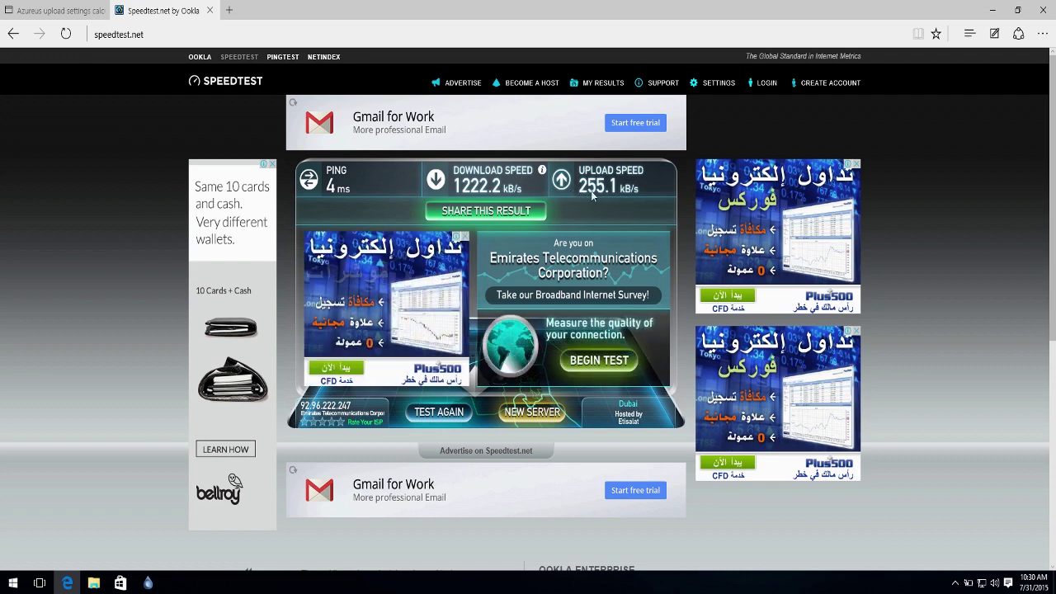
# Step: Enter 255.1 kiloByte/second as the connection's upload speed in the Azureus calculator and enable its Preferences section
pyautogui.click(54, 10)
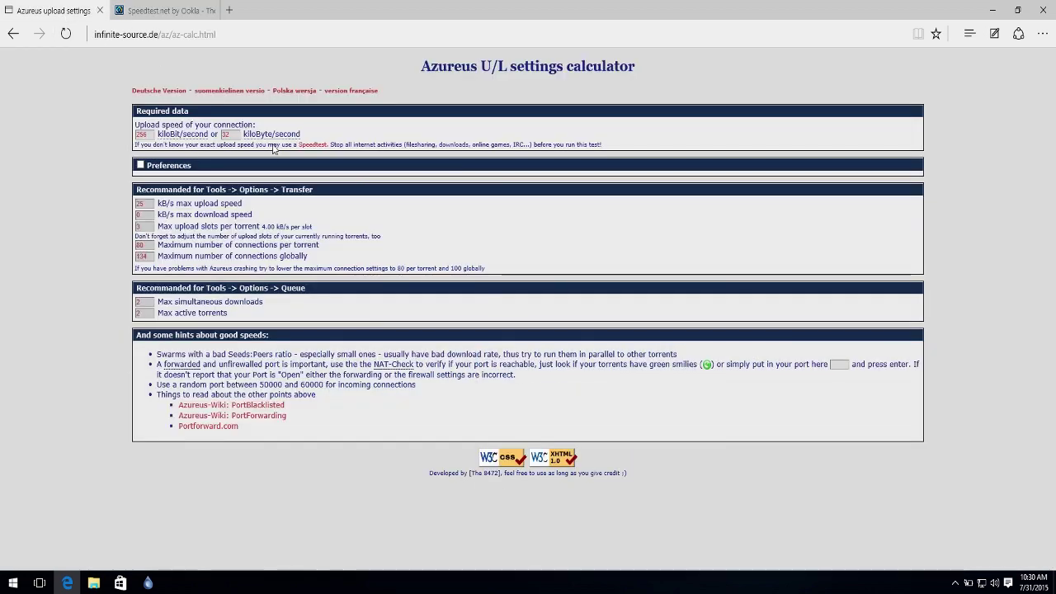
pyautogui.doubleClick(224, 135)
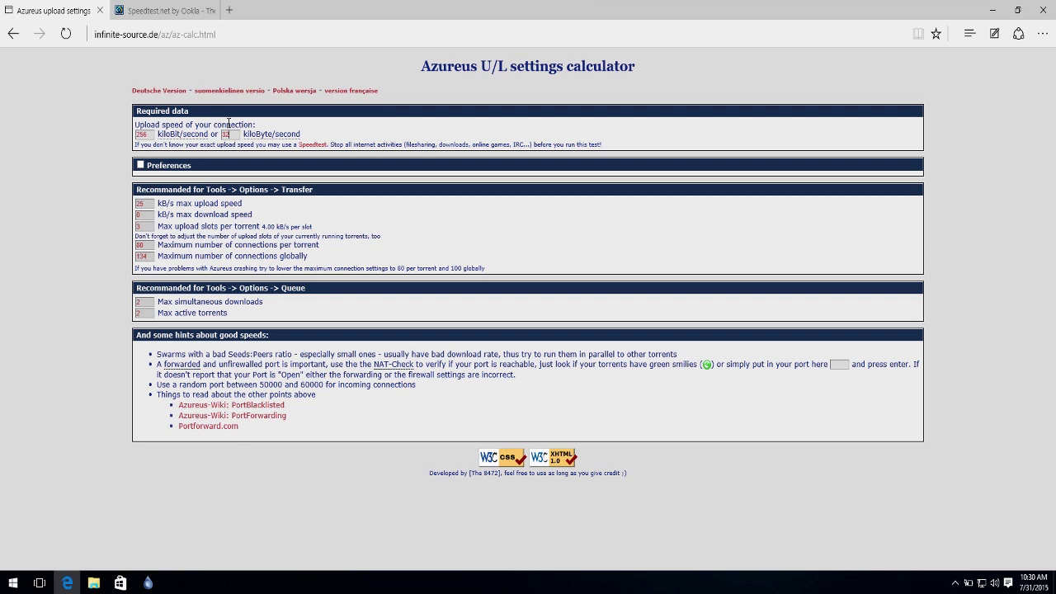
pyautogui.write('255.1')
pyautogui.click(140, 165)
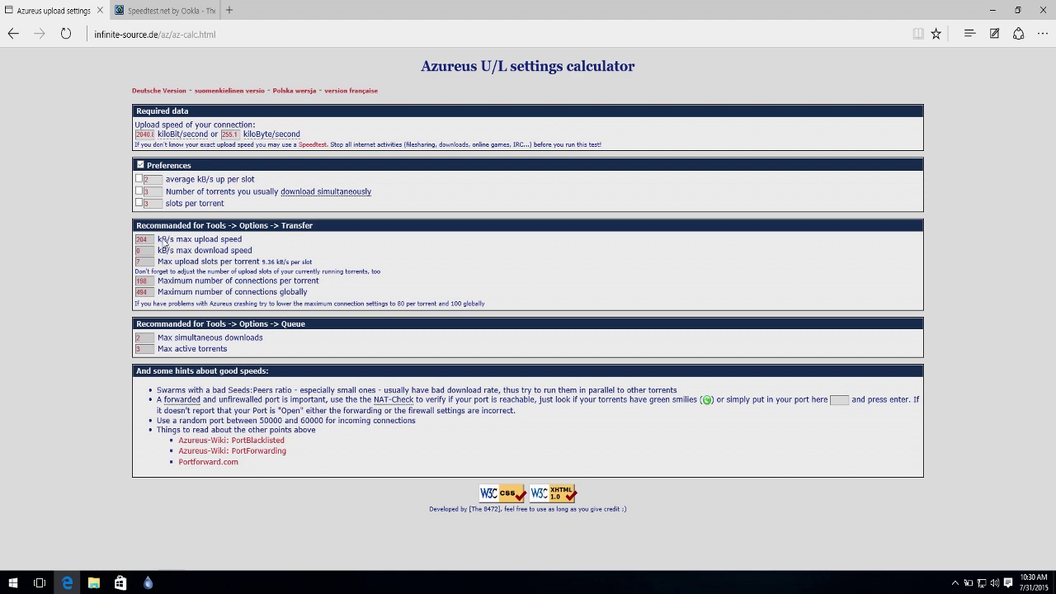
# Step: Switch to Deluge and arrange its main and Preferences windows so the calculator's recommended values stay readable
pyautogui.click(148, 583)
pyautogui.moveTo(322, 80); pyautogui.dragTo(668, 188)
pyautogui.moveTo(510, 119); pyautogui.dragTo(632, 83)
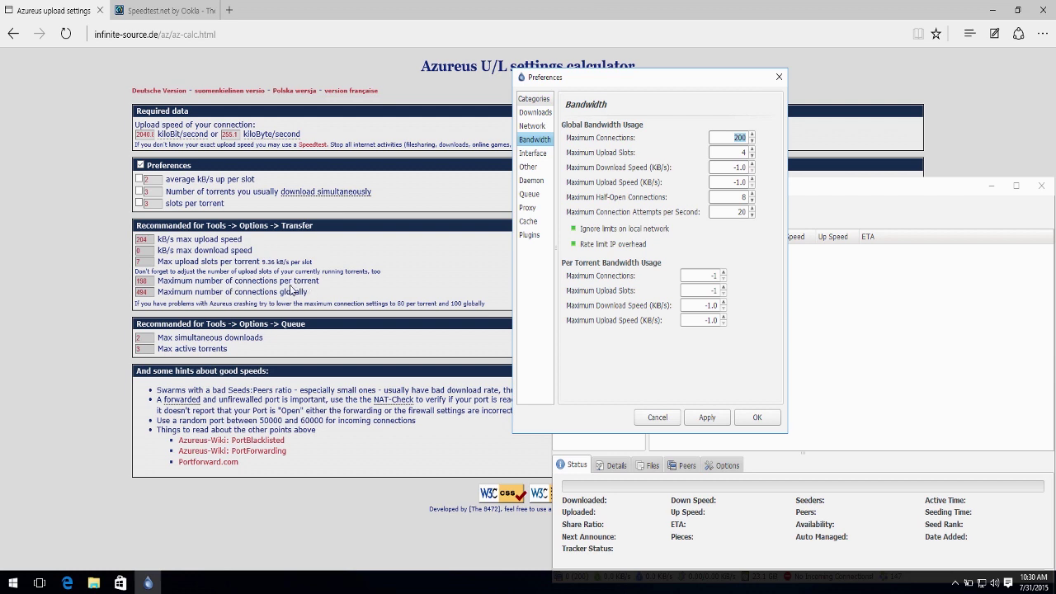
# Step: Set the maximum connections to 198 per torrent and 494 globally
pyautogui.click(699, 276)
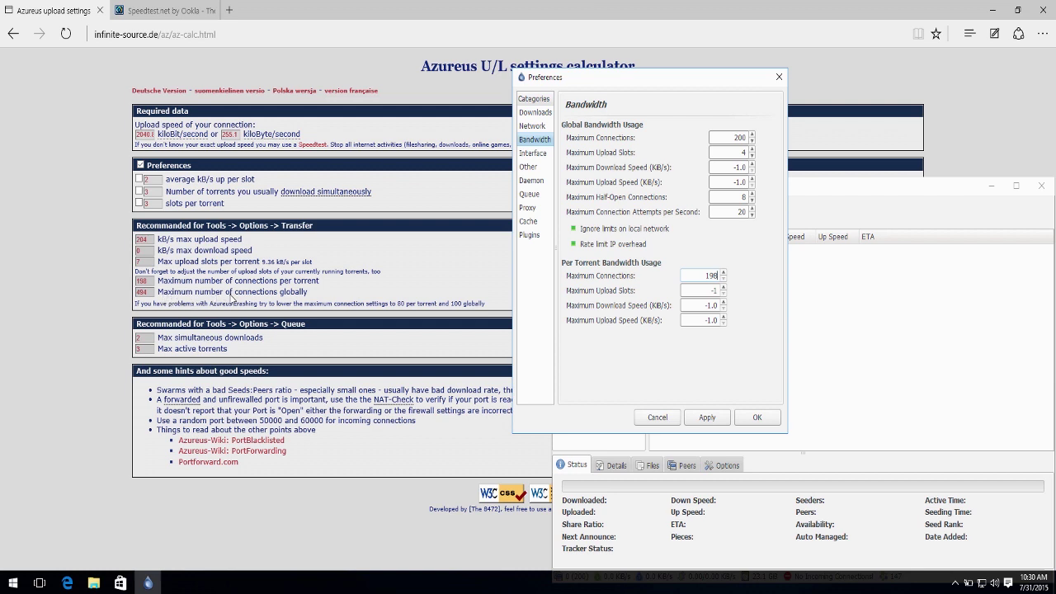
pyautogui.click(735, 138)
pyautogui.press('Delete')
pyautogui.press('Delete')
pyautogui.press('Delete')
pyautogui.press('BackSpace')
pyautogui.write('494')
# Step: Set the global maximum upload speed to 204 KiB/s and the global maximum upload slots to 7
pyautogui.click(712, 183)
pyautogui.moveTo(711, 183); pyautogui.dragTo(747, 183)
pyautogui.write('204')
pyautogui.click(728, 153)
pyautogui.write('7')
pyautogui.press('Delete')
# Step: Minimize the browser, apply and close the Deluge preferences, and move the main window back toward the middle of the desktop
pyautogui.click(376, 333)
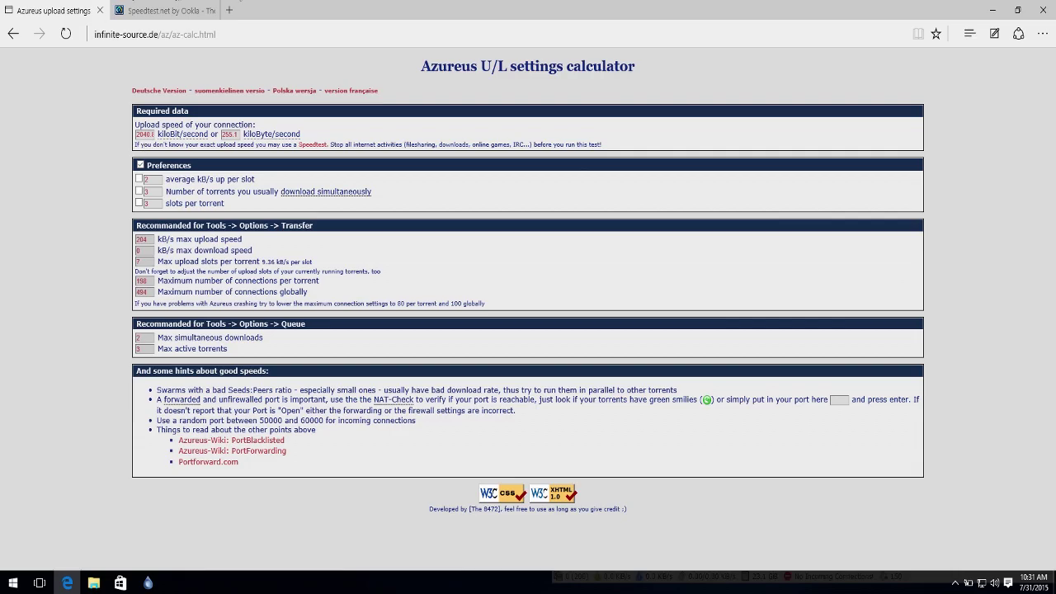
pyautogui.click(992, 10)
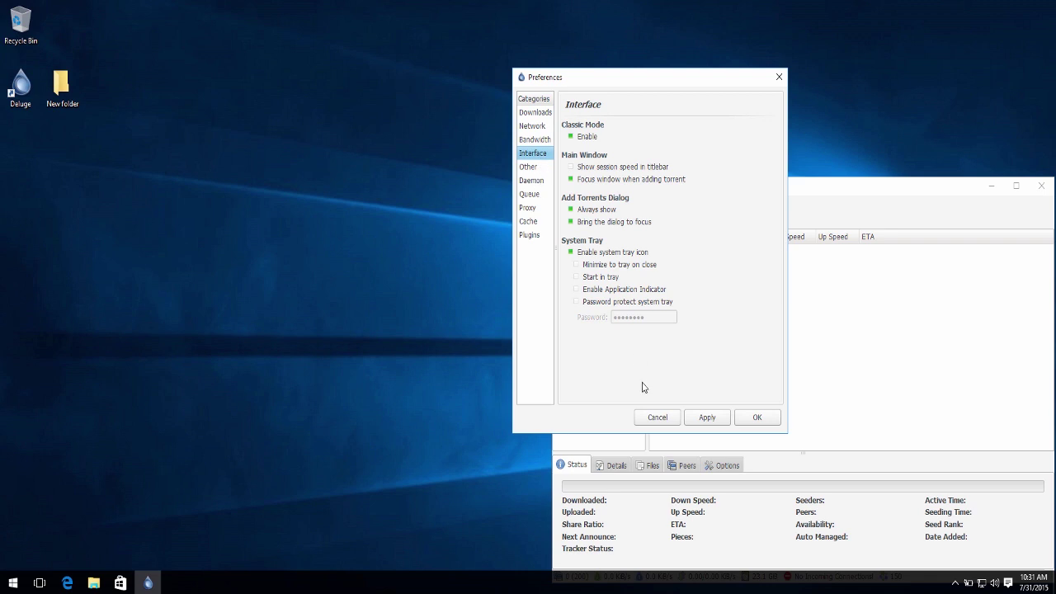
pyautogui.click(707, 417)
pyautogui.click(756, 417)
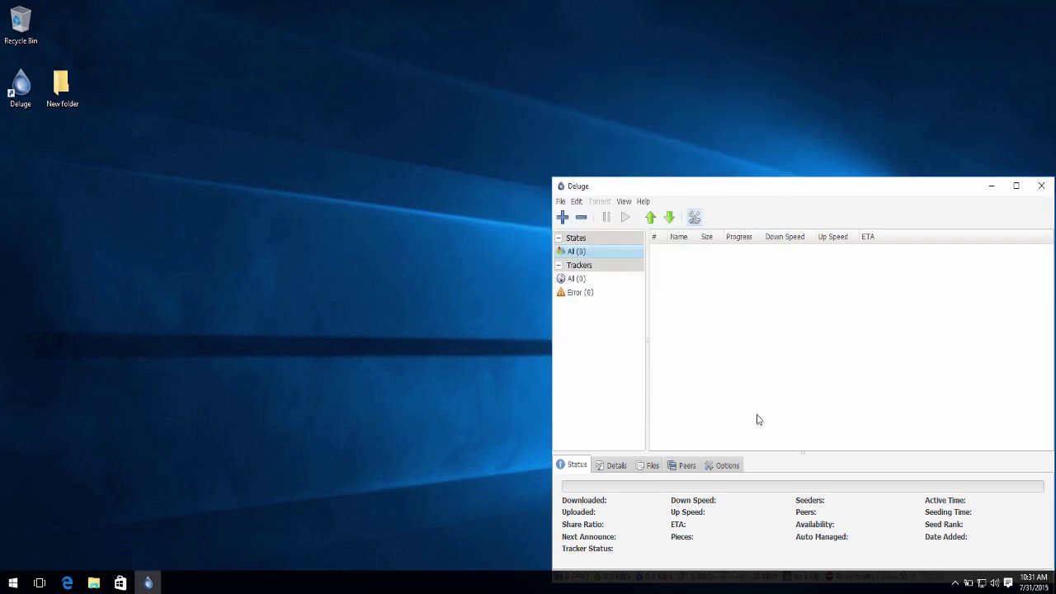
pyautogui.moveTo(797, 190); pyautogui.dragTo(561, 118)
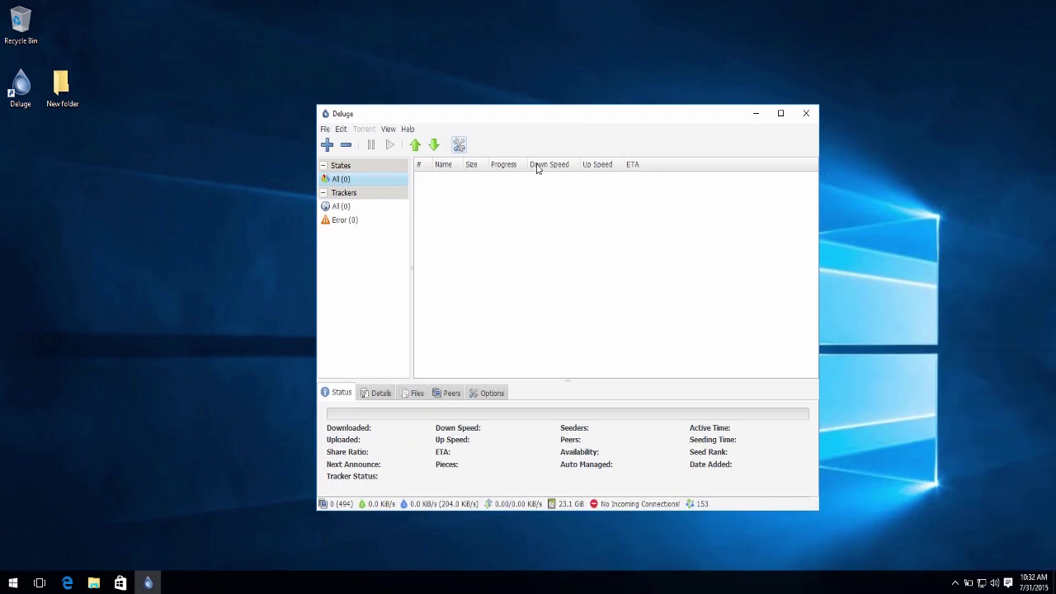